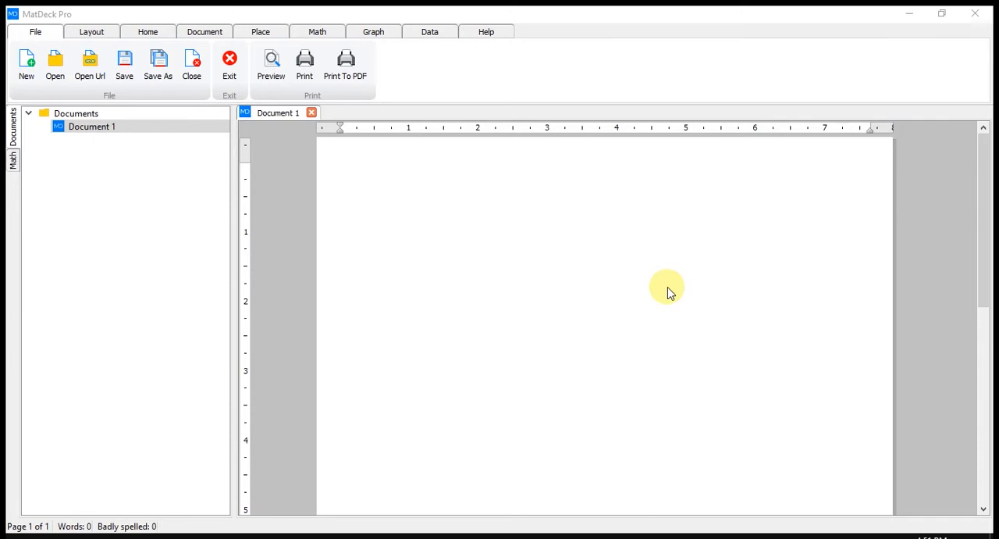
- Insert a canvas and add a column vector near its left side with the entries 1 and 2
left_click(261, 31)
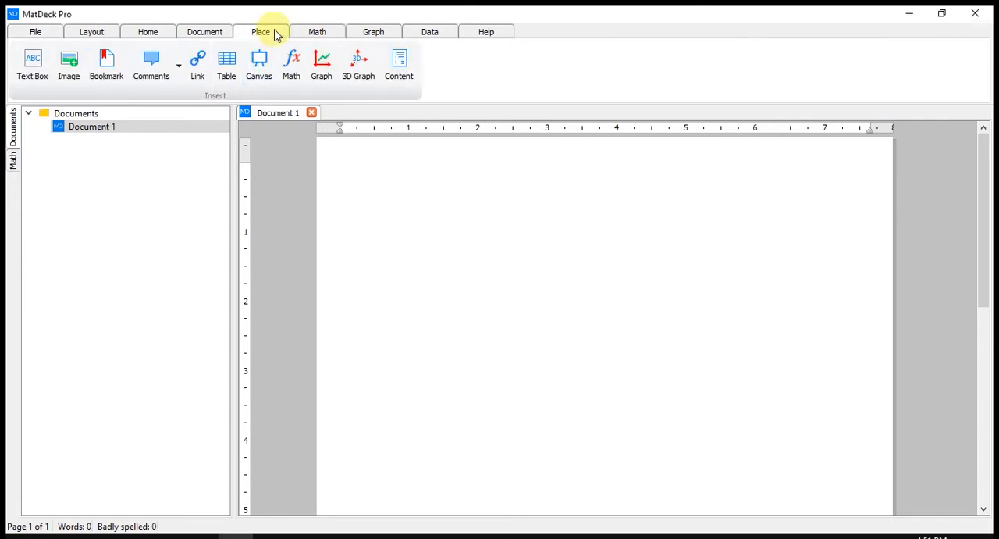
left_click(262, 65)
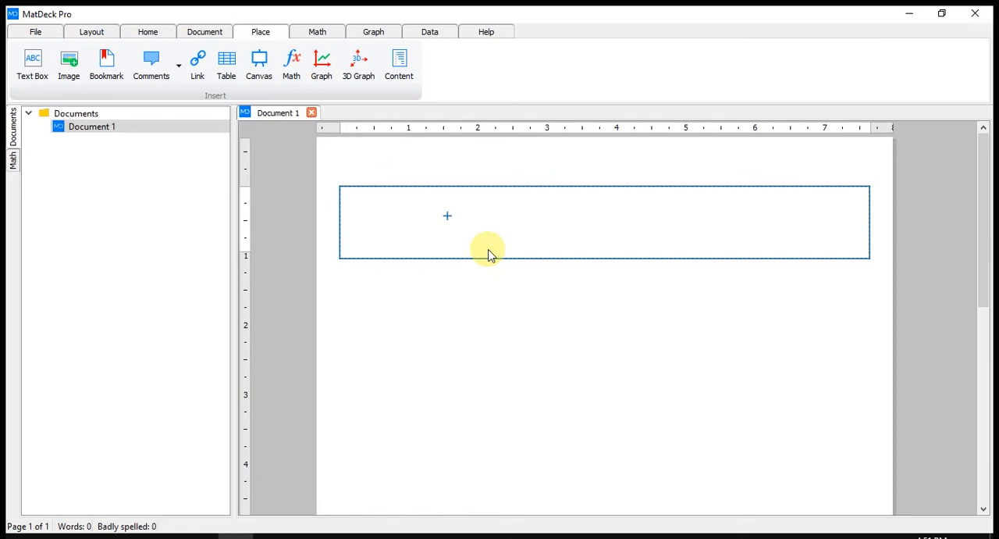
type("ve")
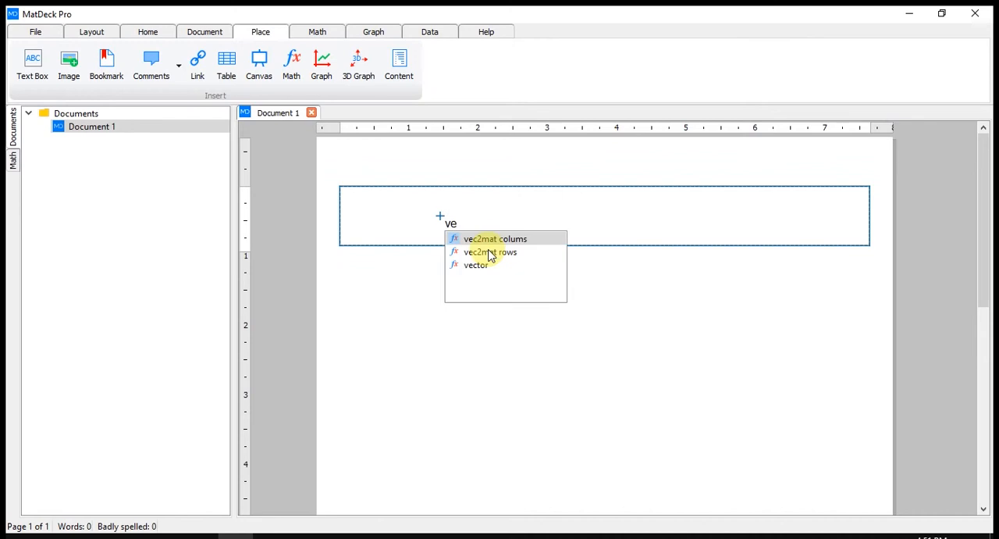
key("Down")
key("Down")
key("Return")
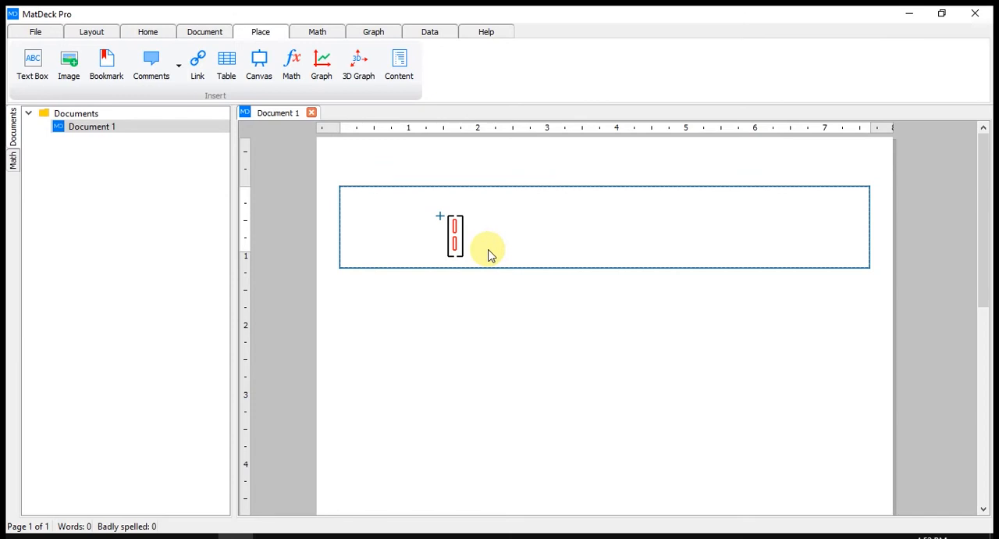
type("1")
key("Tab")
type("2")
- Add a 2×2 matrix to the right of the column vector and fill it with 1, 2, 3 and 4
left_click(605, 222)
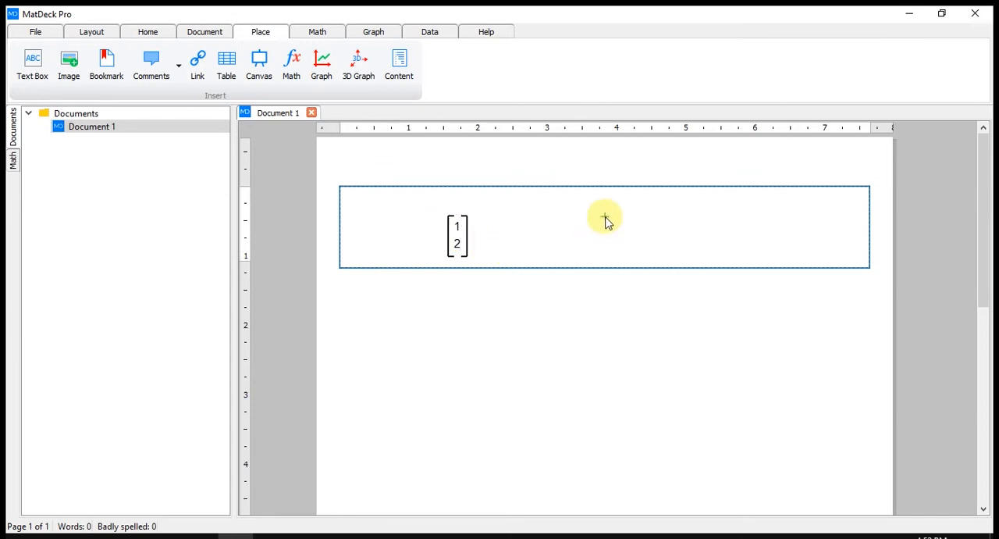
type("matr")
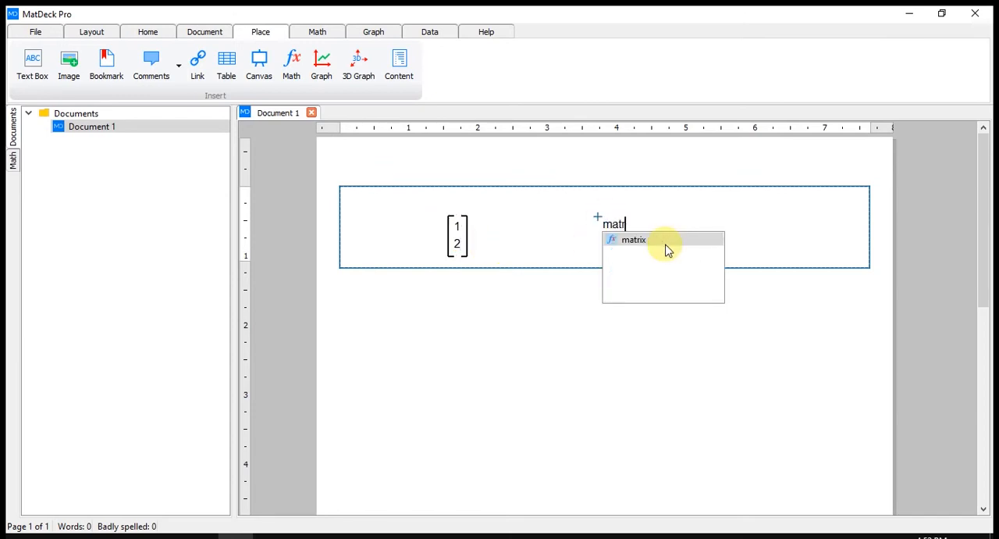
left_click(666, 246)
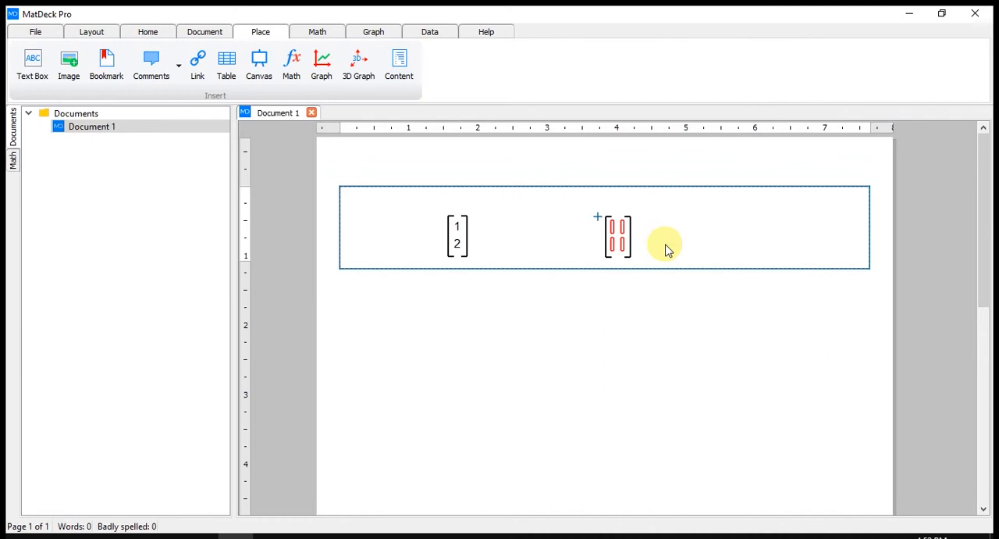
type("1")
key("Tab")
type("2")
key("Tab")
type("3")
key("Tab")
type("4")
- Insert an empty 1×4 matrix between the column vector and the 2×2 matrix, and shift it slightly left
left_click(509, 226)
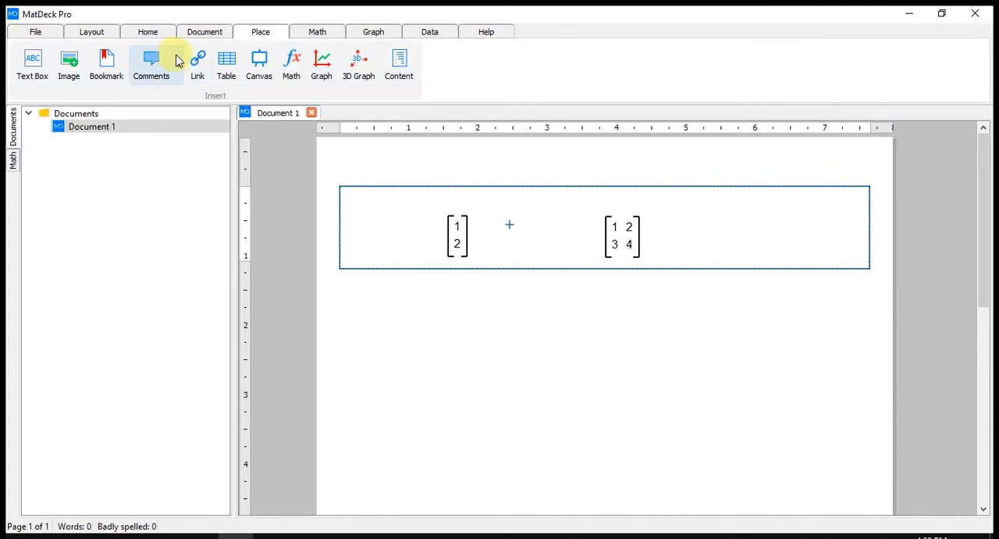
left_click(314, 32)
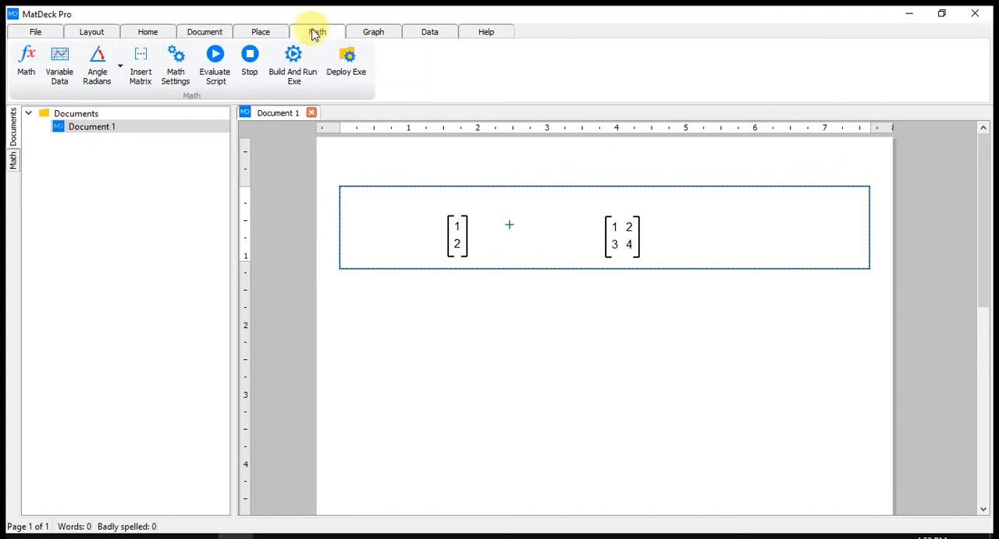
left_click(147, 84)
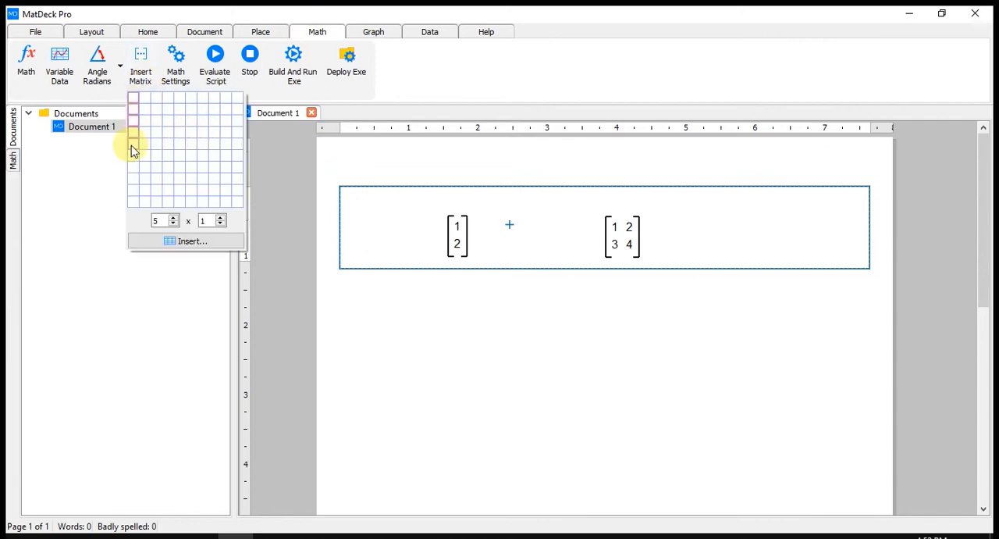
left_click(174, 99)
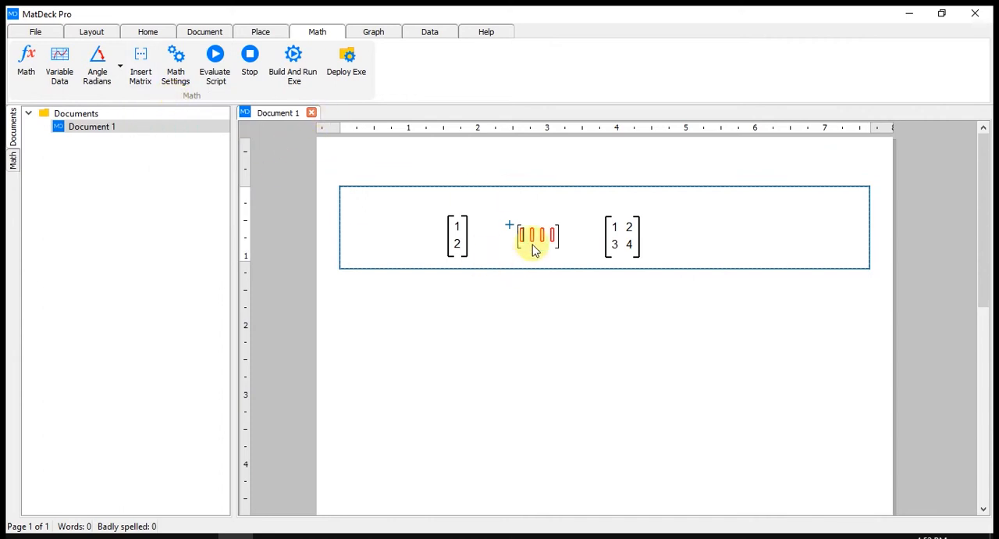
left_click(557, 237)
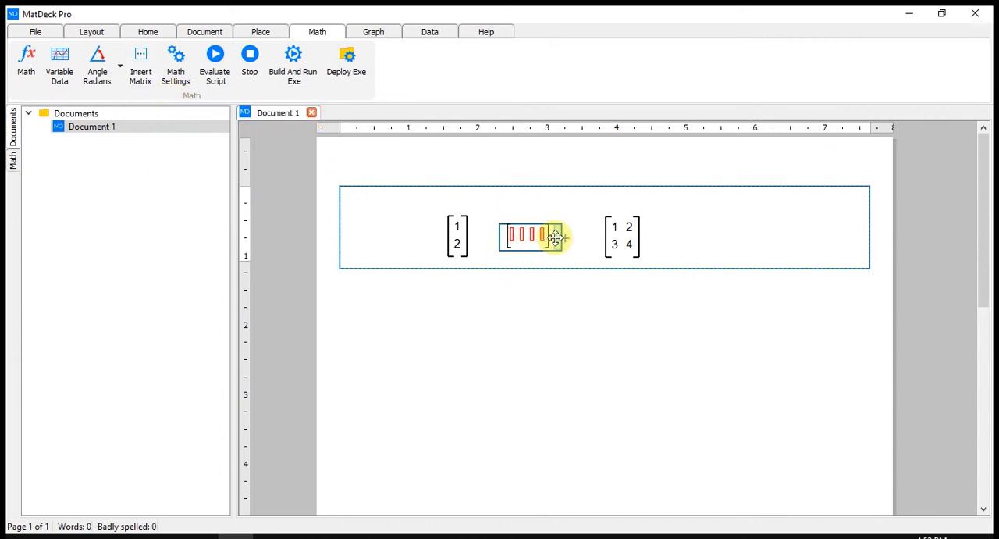
- Insert an empty 5×4 matrix to the right of the 2×2 matrix and position it near the canvas's right side
left_click(722, 238)
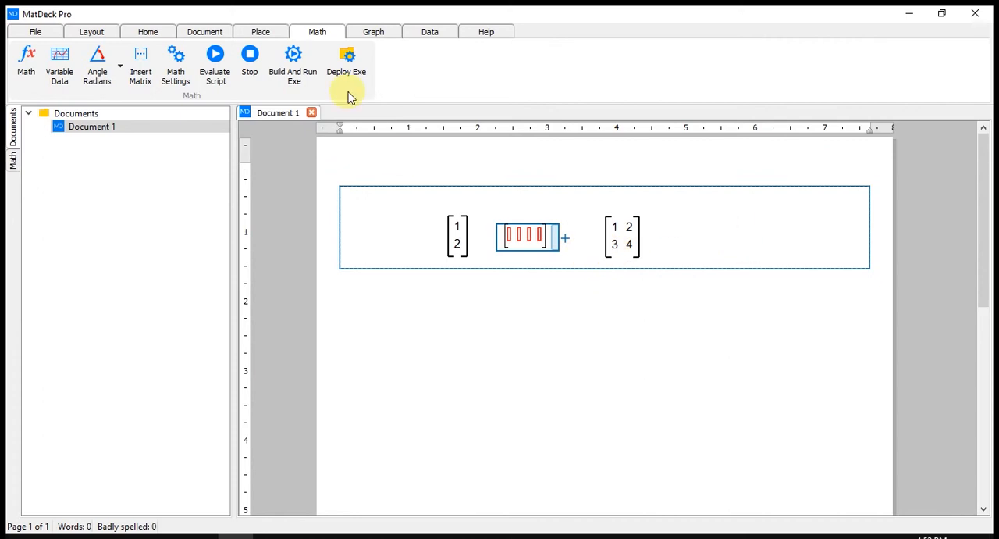
left_click(142, 74)
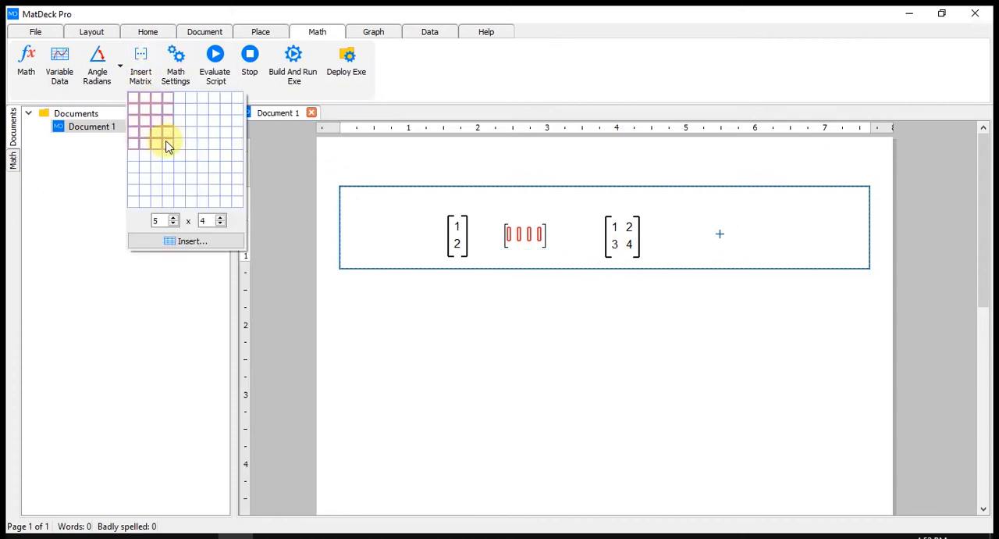
left_click(166, 147)
left_click(795, 273)
left_click_drag(795, 273, 785, 256)
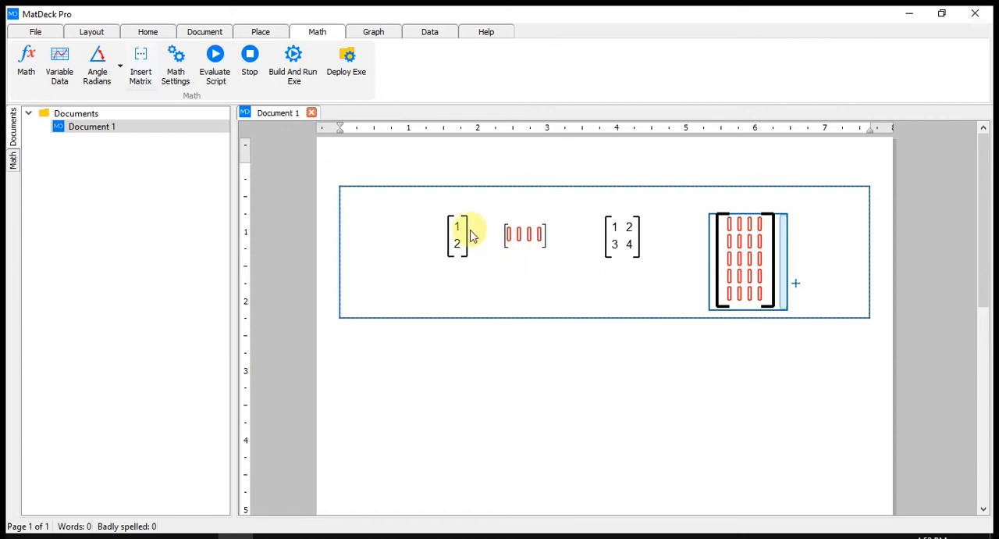
- Clear the column vector's second entry, then add a third row containing 3
left_click_drag(473, 235, 463, 239)
left_click(452, 247)
key("BackSpace")
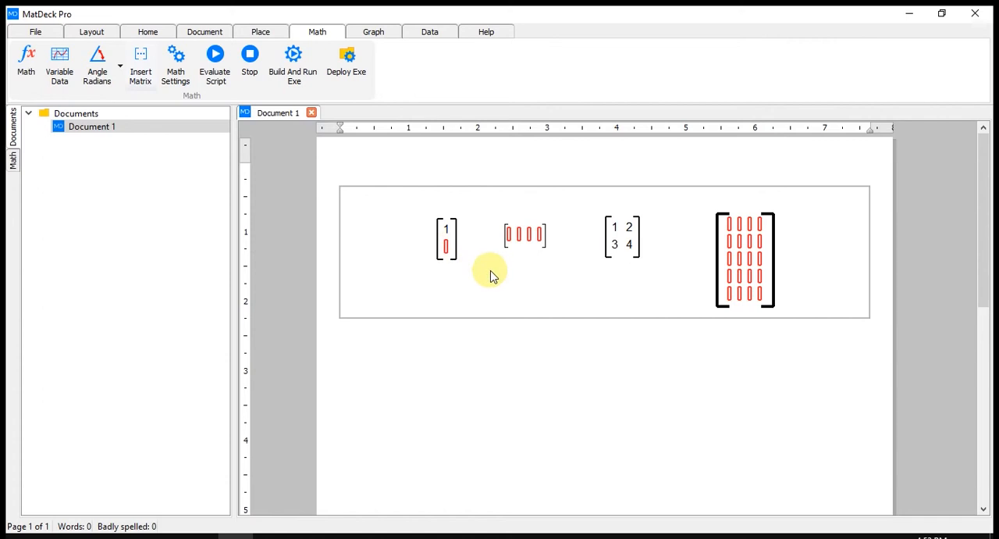
key("Return")
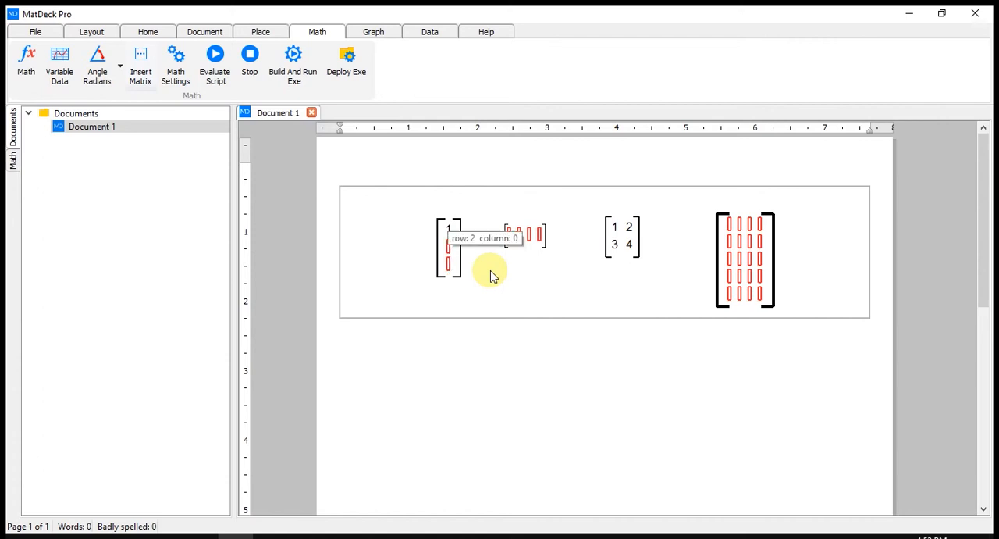
type("2")
key("BackSpace")
type("3")
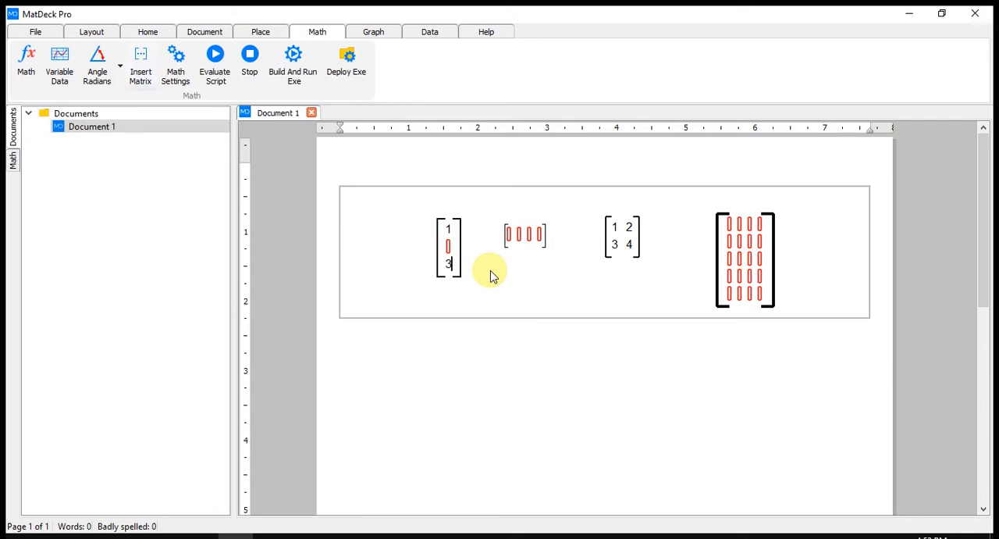
- Add another empty row above the 3 in the column vector and move the vector further left
key("Up")
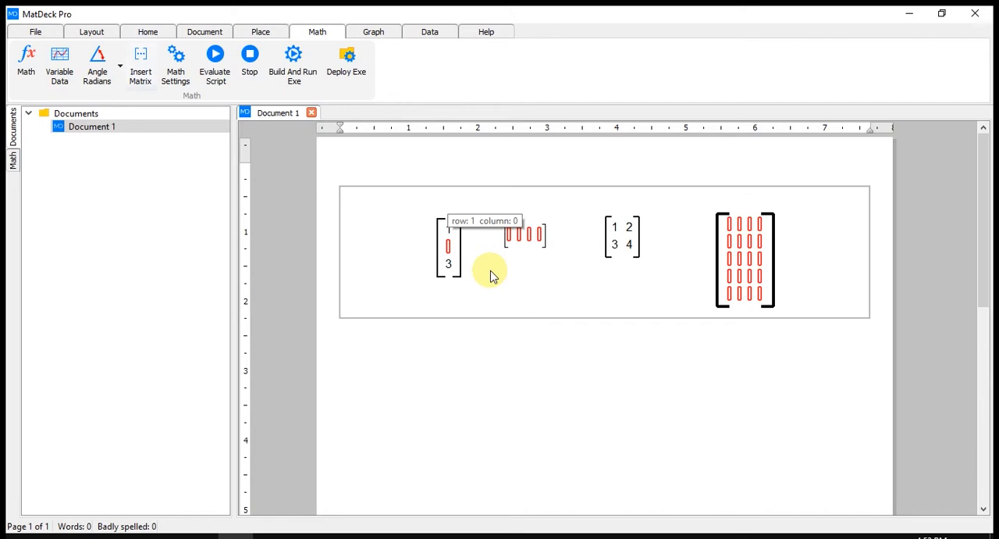
key("ctrl+Down")
left_click_drag(468, 252, 439, 245)
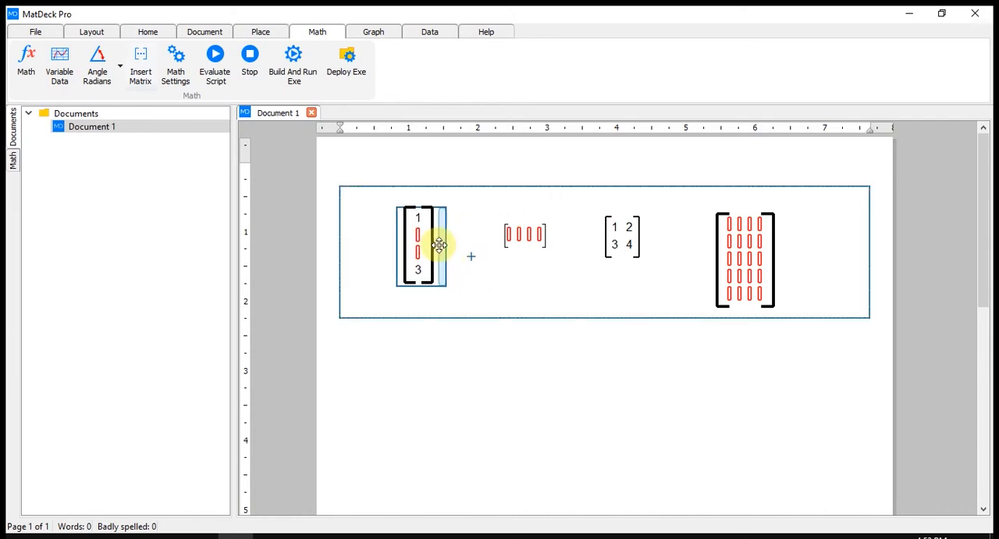
- Move the empty 1×4 matrix left, closer to the column vector
left_click_drag(530, 243, 516, 245)
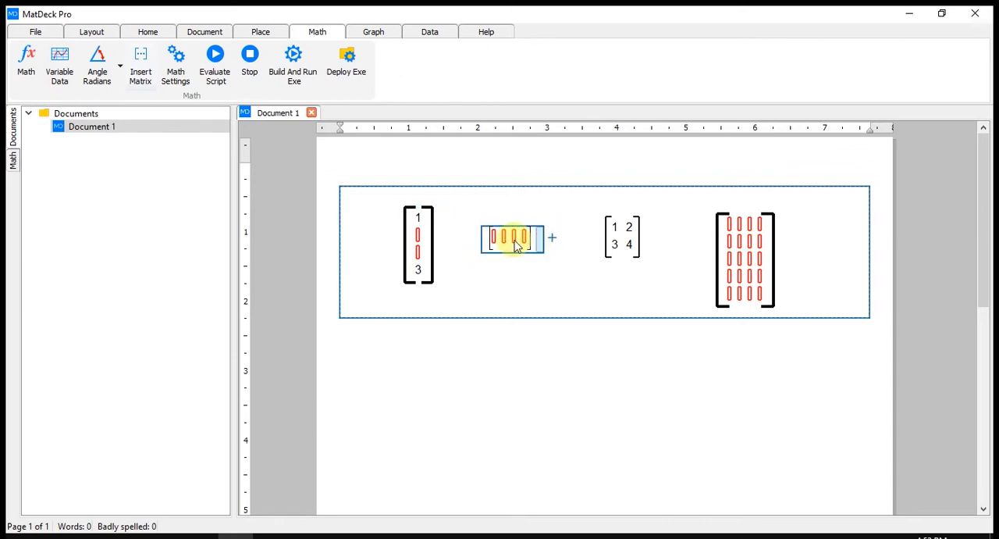
left_click(495, 239)
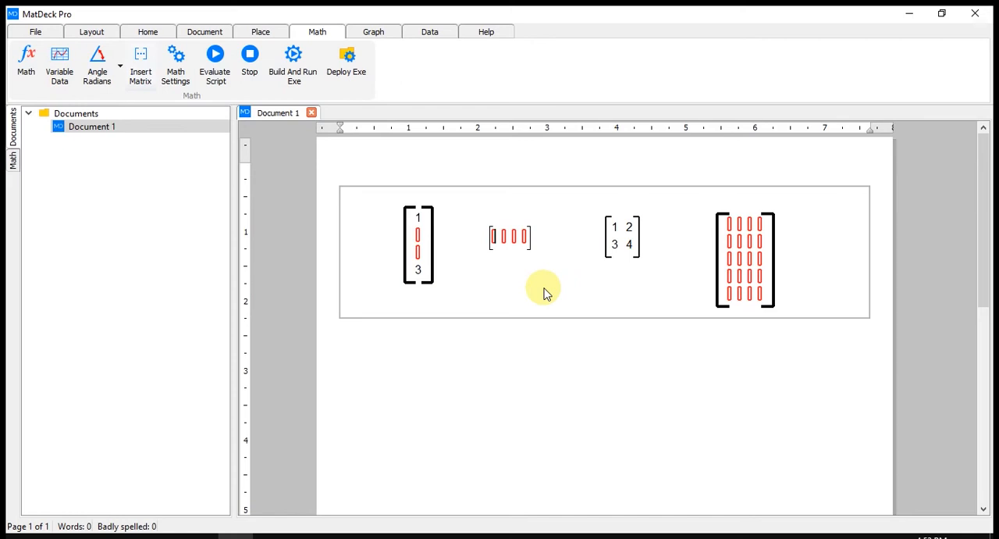
left_click_drag(535, 236, 526, 241)
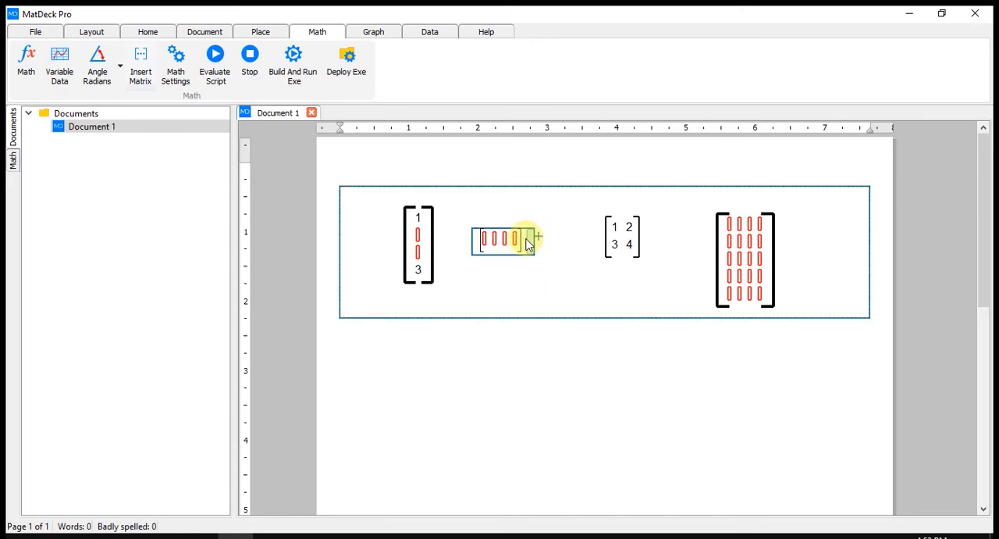
- Extend the one-row matrix to six columns holding 1, 2, two empty cells, 3 and 4, and shift it left
left_click(501, 267)
type("1")
key("Tab")
type("2")
key("Tab")
type("3")
key("Tab")
type("4")
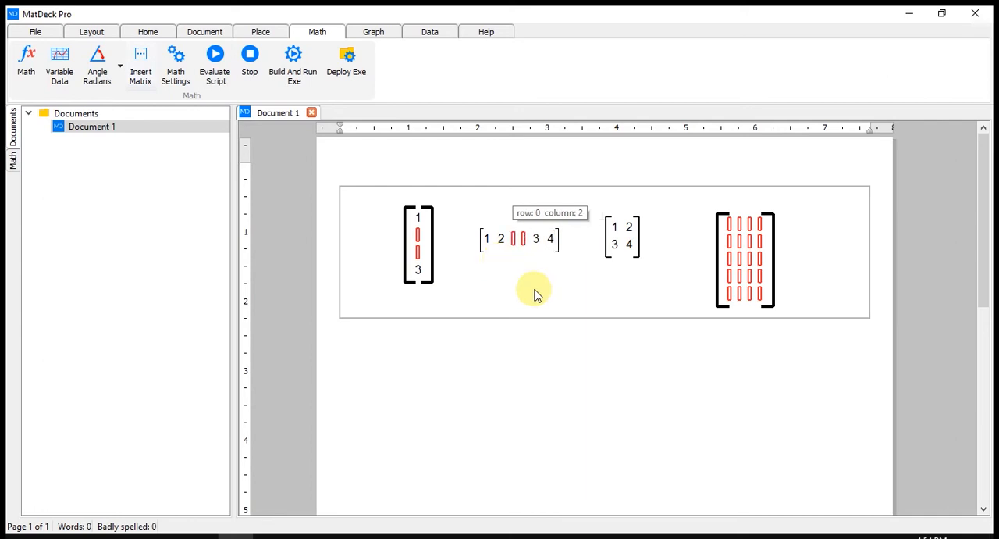
left_click(565, 244)
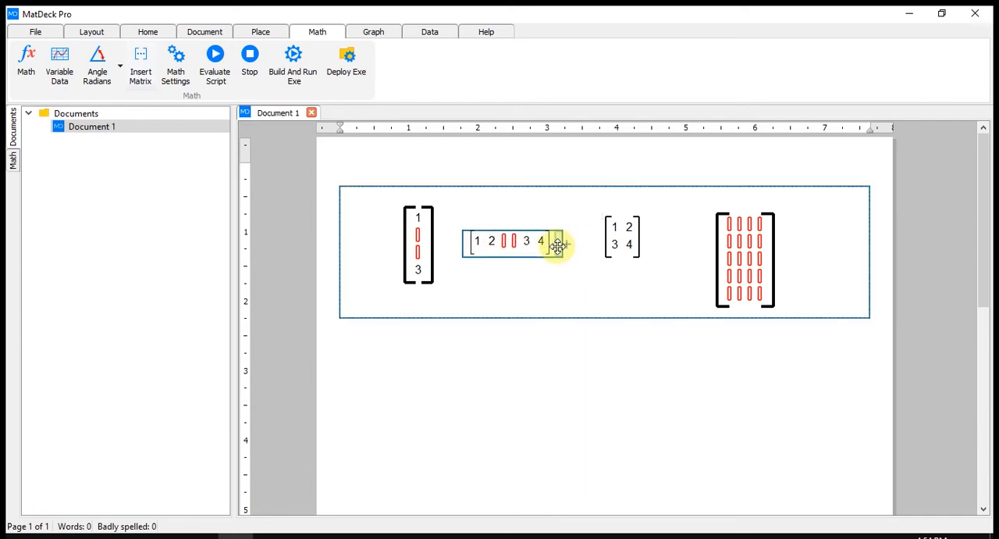
left_click(573, 276)
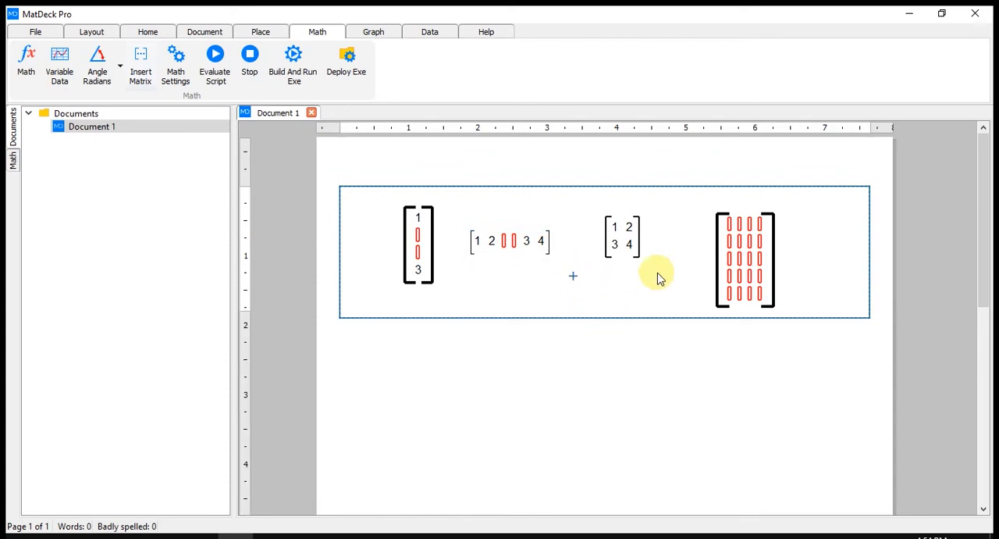
- Expand the 2×2 matrix to 3×3 with its 3 cleared, and nudge it and the one-row matrix slightly right
left_click(622, 250)
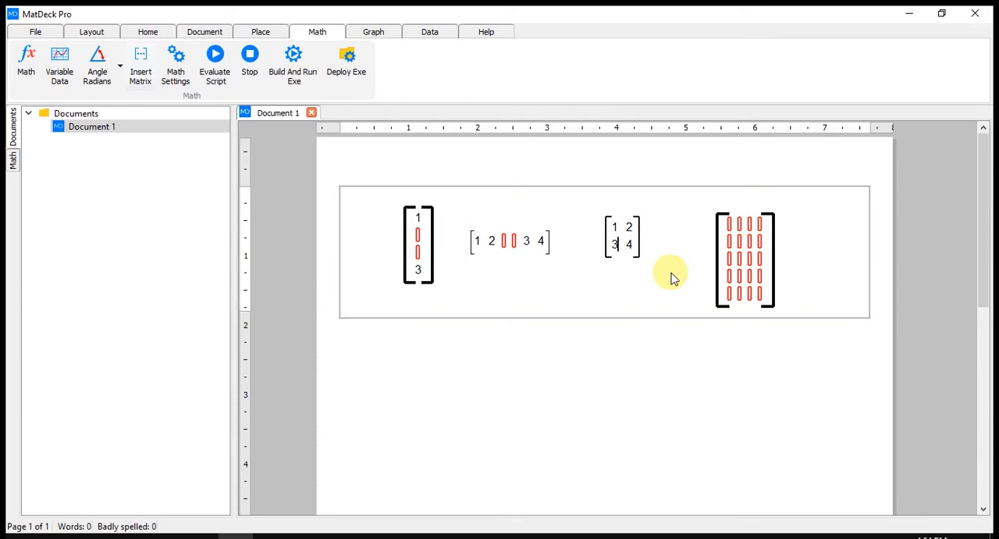
key("BackSpace")
key("Return")
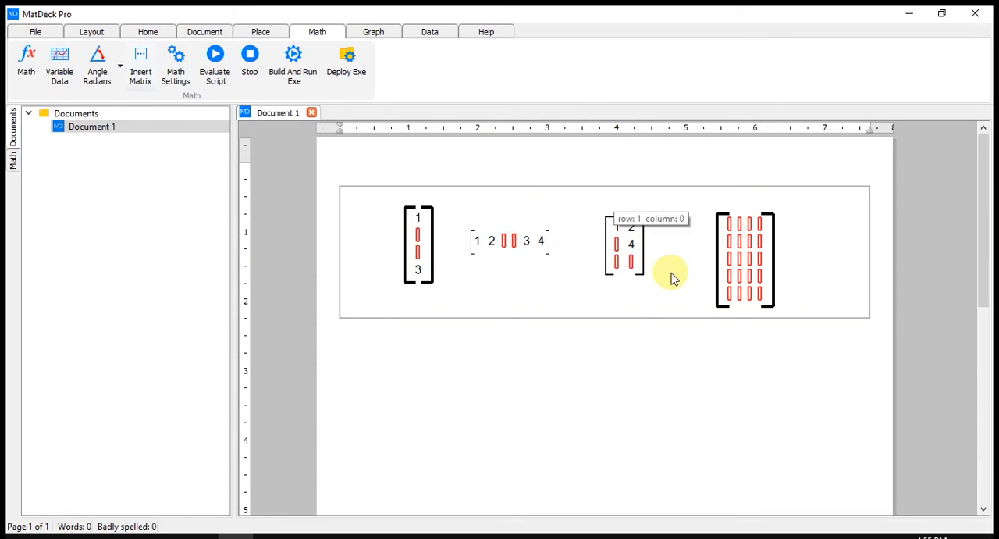
key("Down")
key("Right")
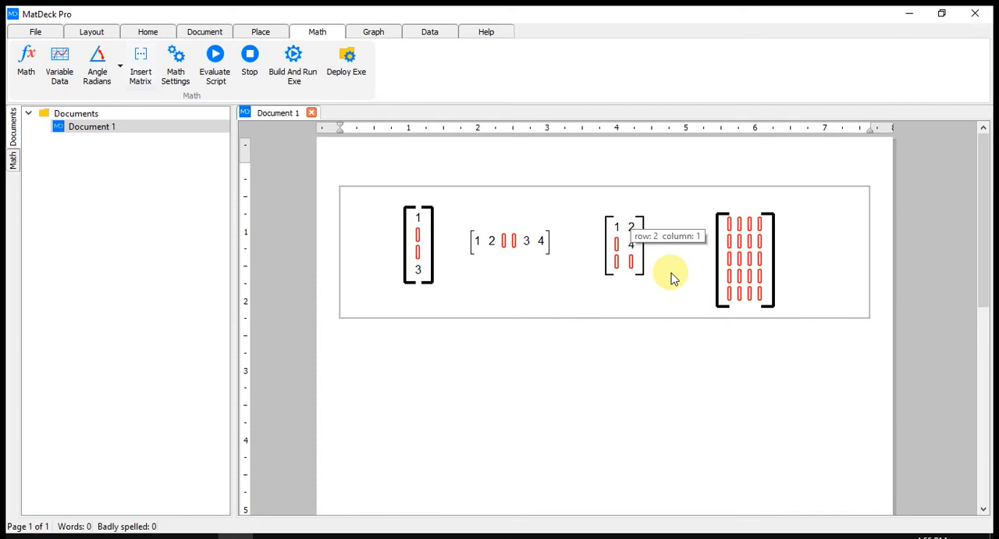
key("space")
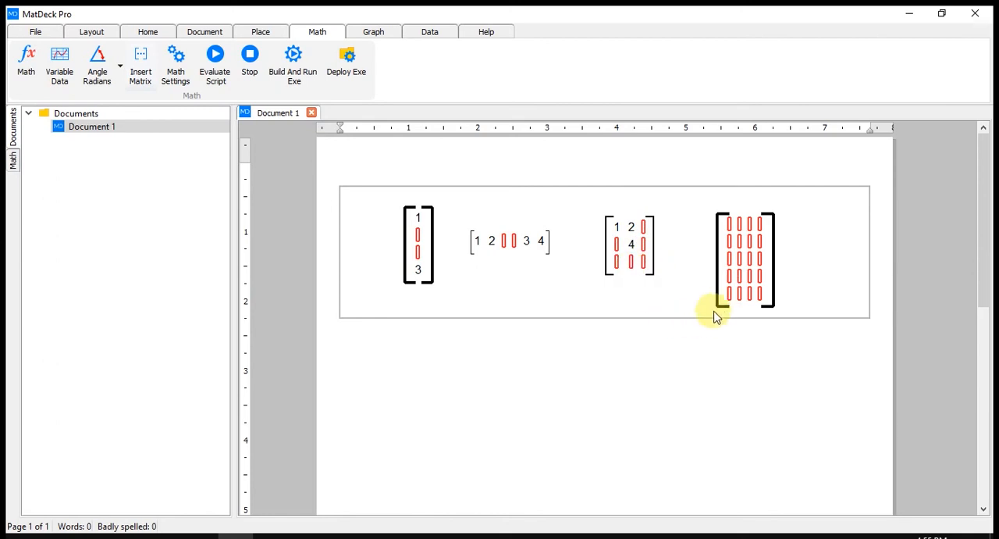
left_click(662, 247)
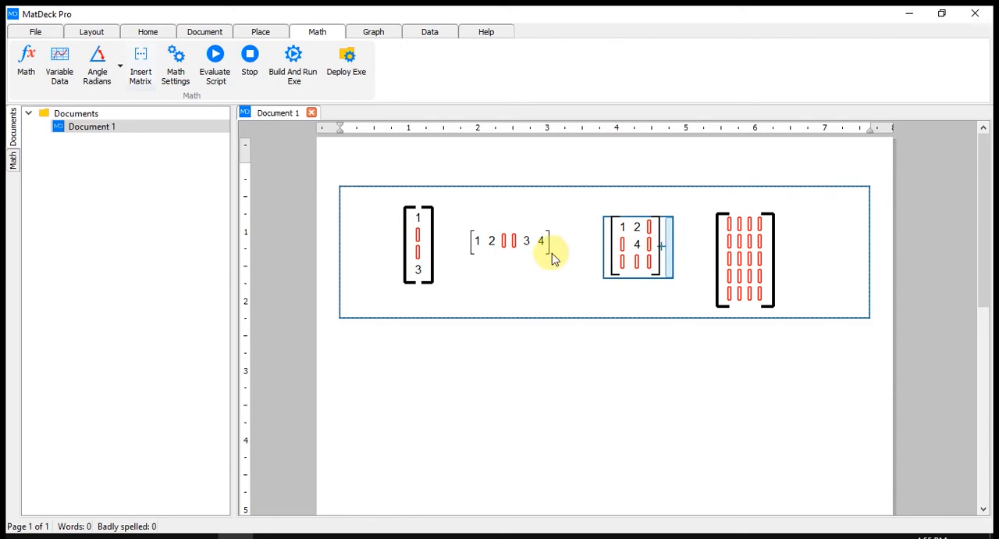
left_click(557, 243)
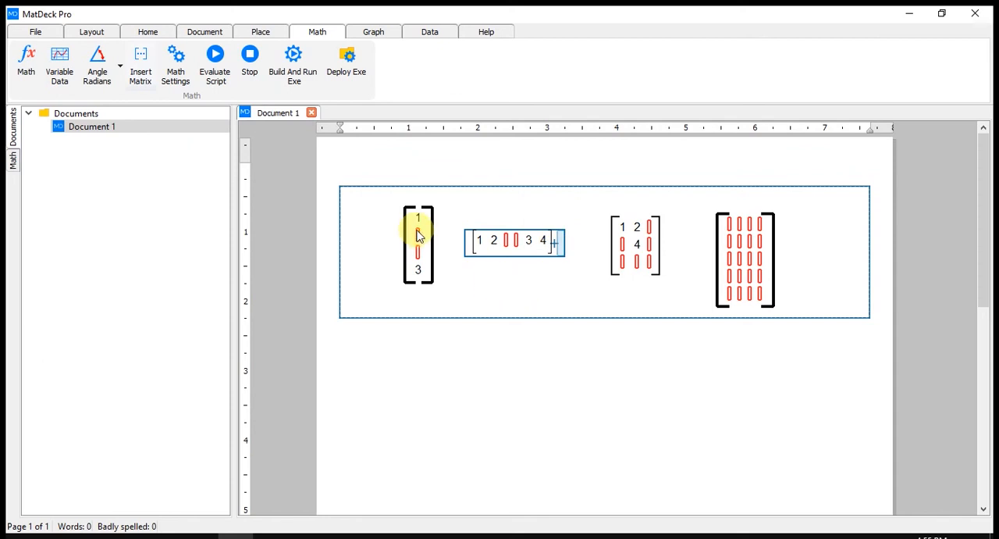
- Enter 2 in the column vector's second row and delete the empty row below it
left_click(444, 252)
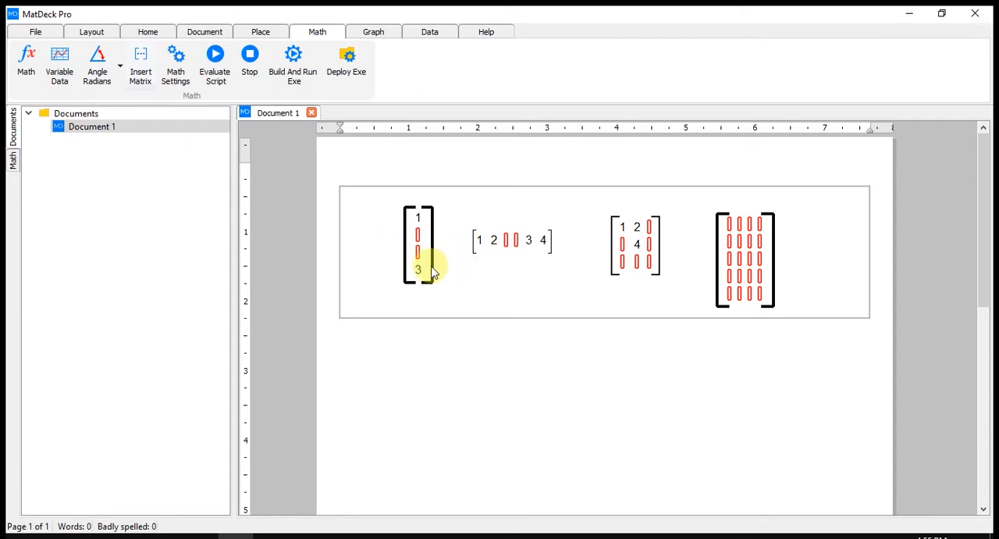
mouse_move(432, 266)
type("2")
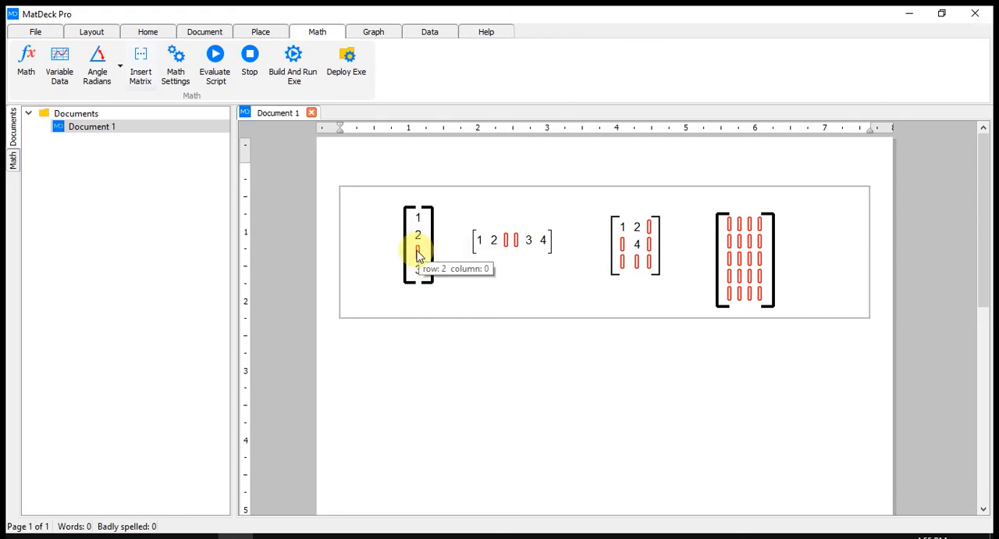
key("Delete")
- Enter 3 in the one-row matrix's third cell and delete the empty column after it
left_click(508, 241)
type("3")
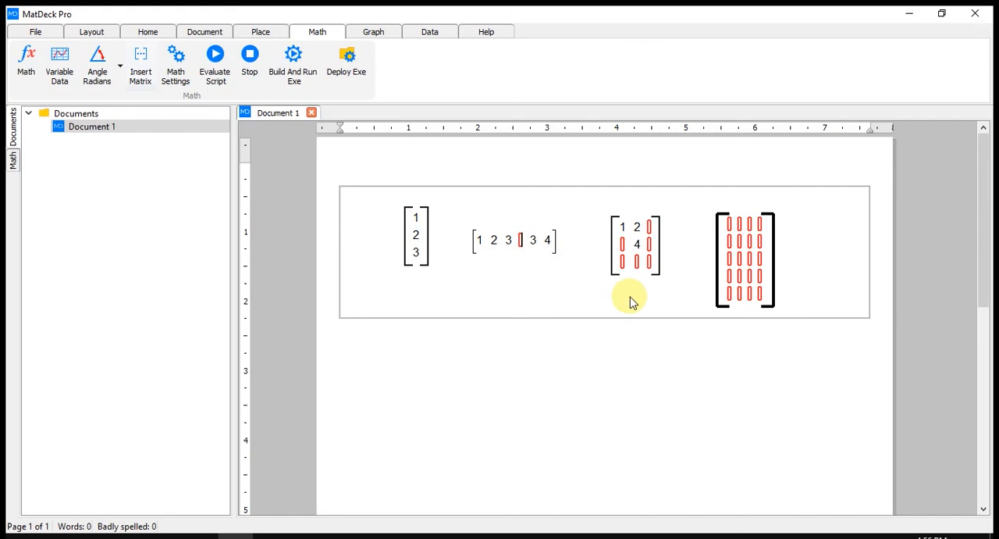
key("BackSpace")
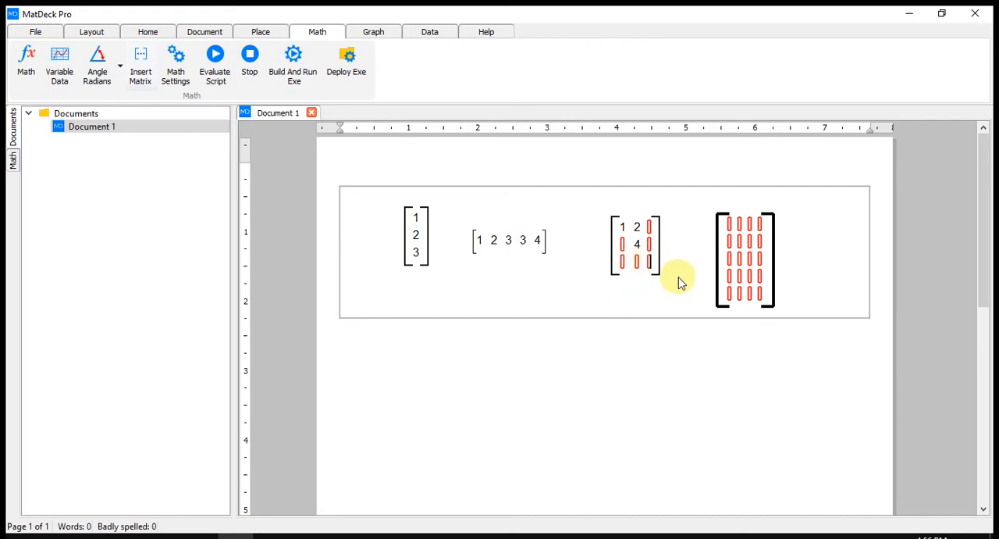
- Reduce the 3×3 matrix to 2×2 by deleting its empty last row and last column, and move it slightly down
key("Right")
key("BackSpace")
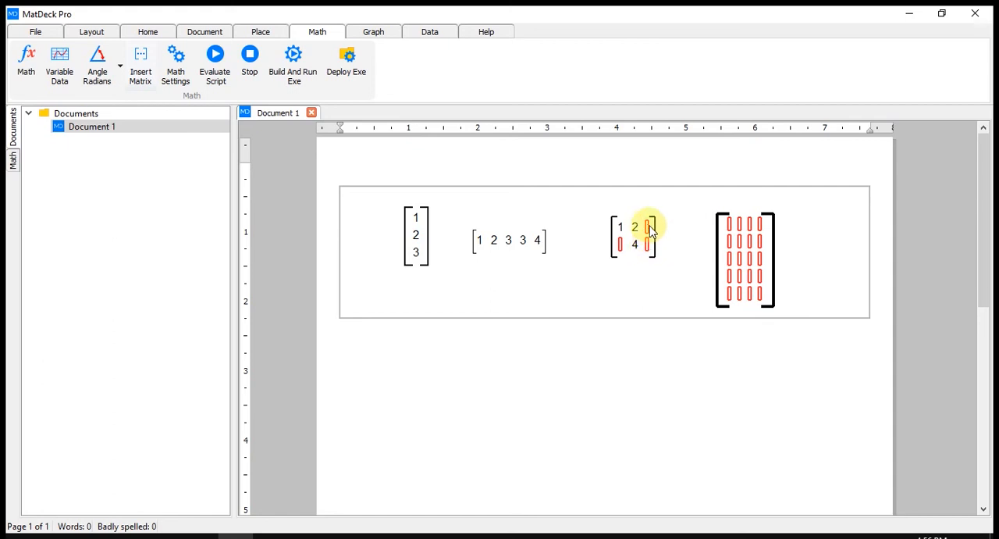
mouse_move(730, 301)
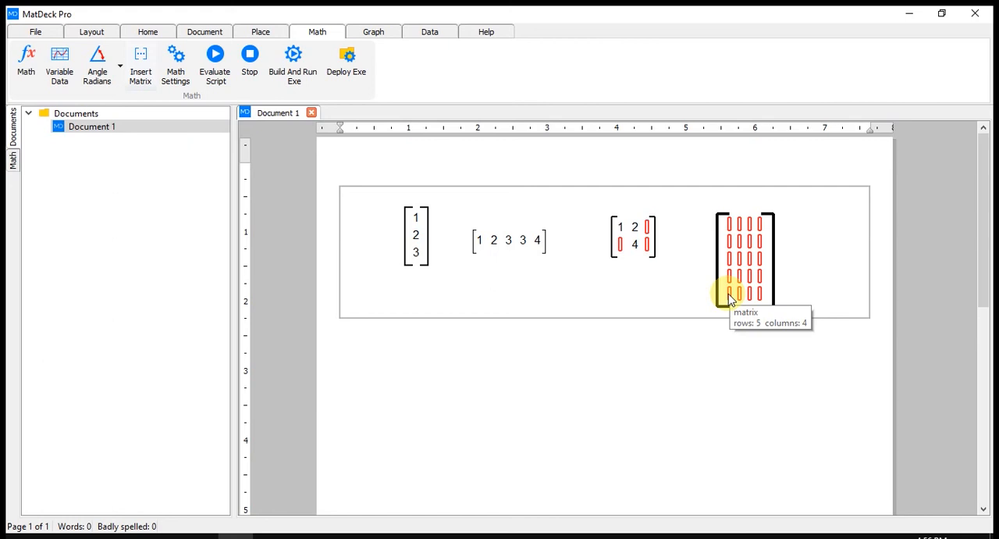
key("ctrl+z")
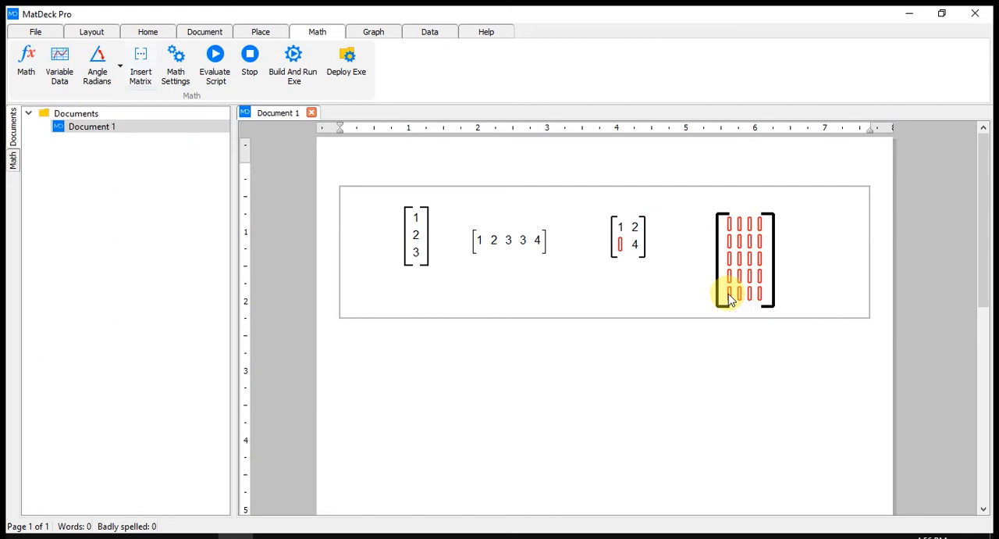
left_click(652, 237)
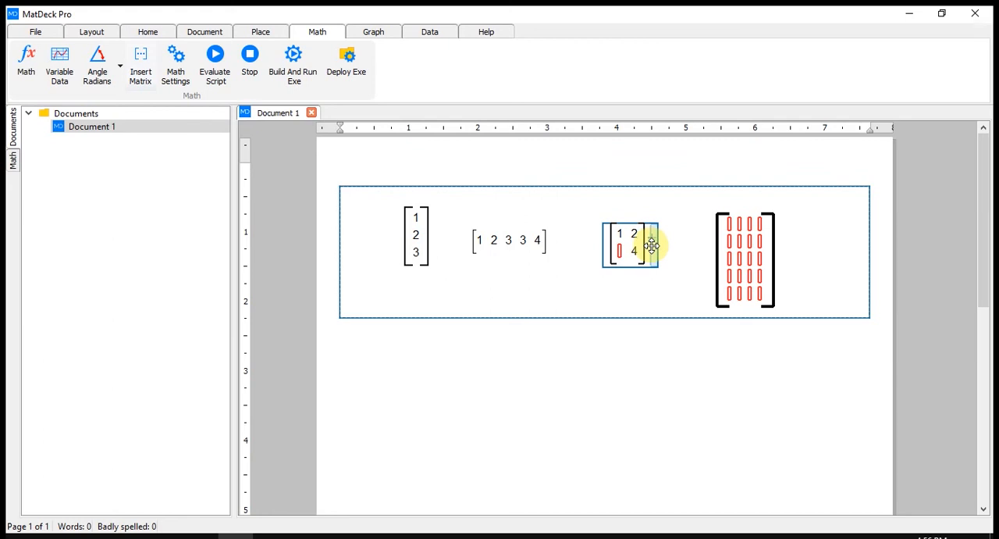
left_click(597, 295)
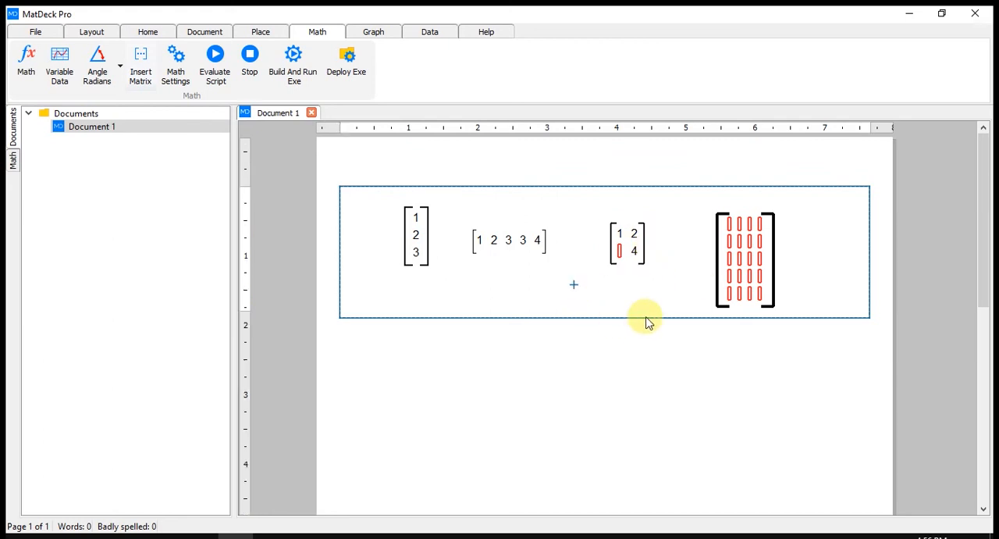